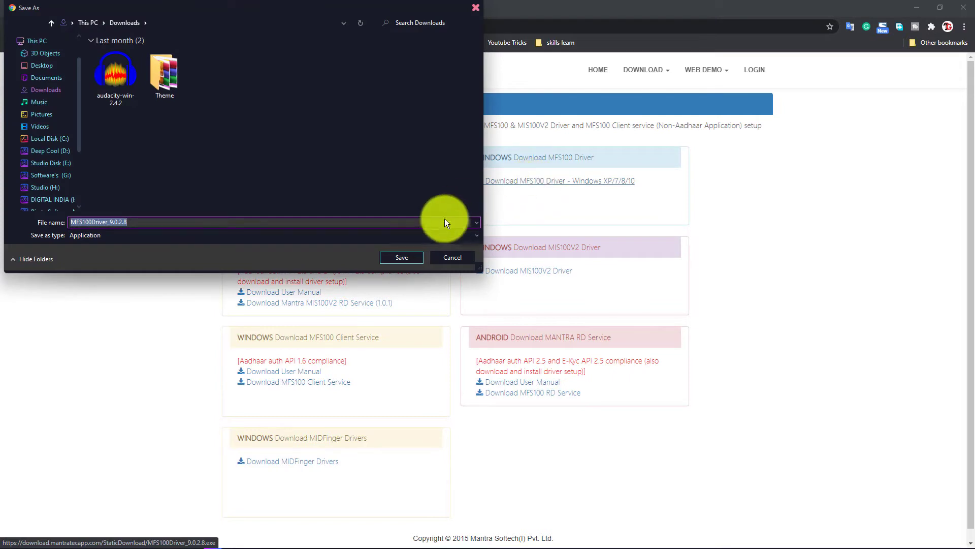
Save the MFS100 driver installer and download the MFS100 RD Service (1.0.2) installer to the Downloads folder.
left_click(403, 258)
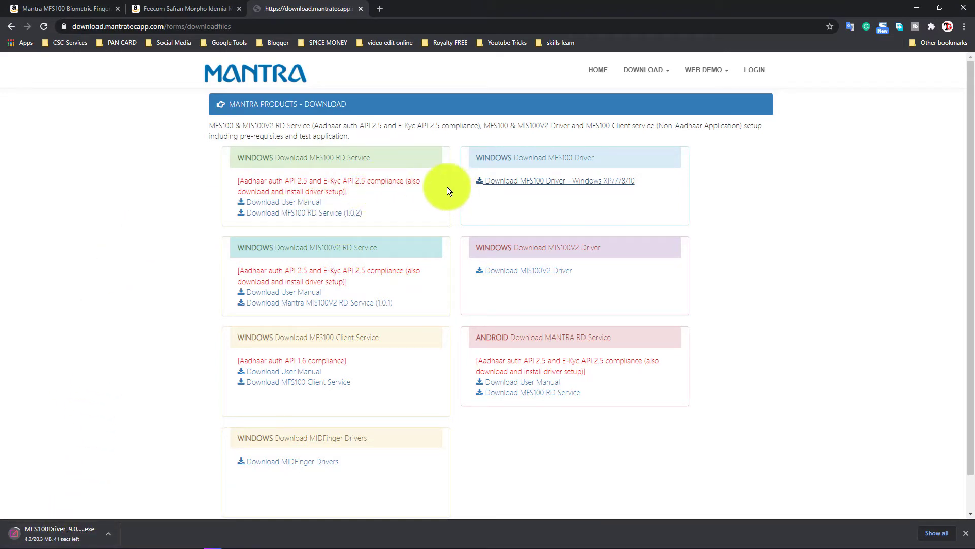
left_click(316, 215)
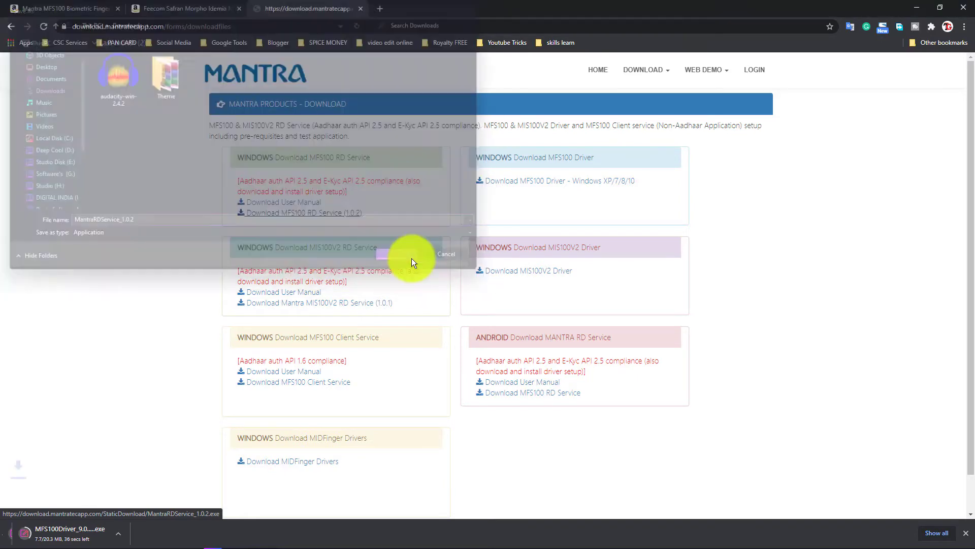
left_click(411, 258)
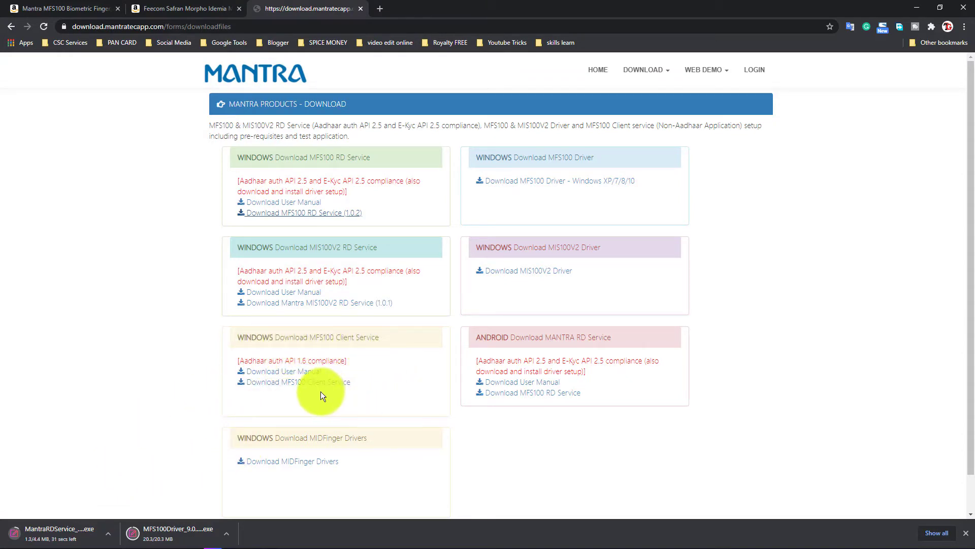
Download the MFS100 Client Service installer to Downloads and show the downloaded installers in their folder.
left_click(297, 385)
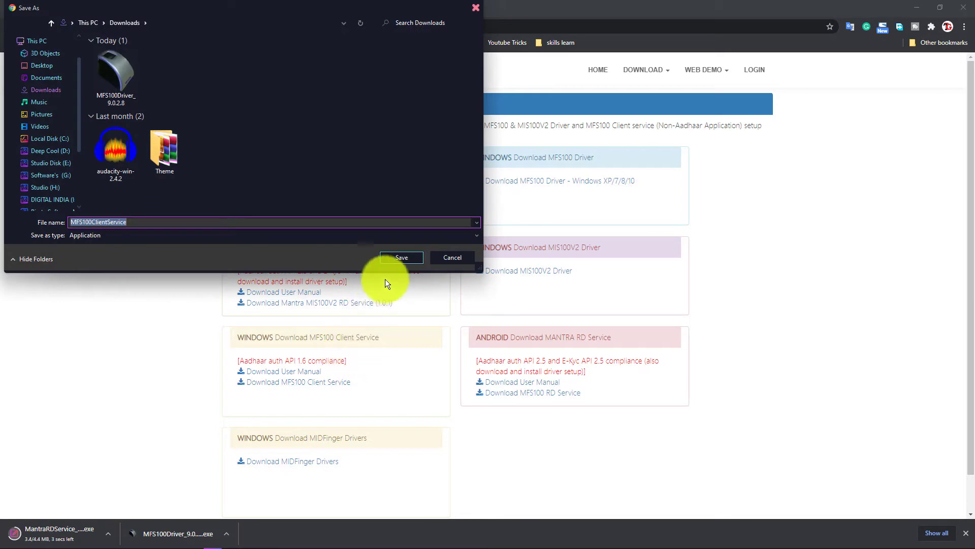
left_click(402, 257)
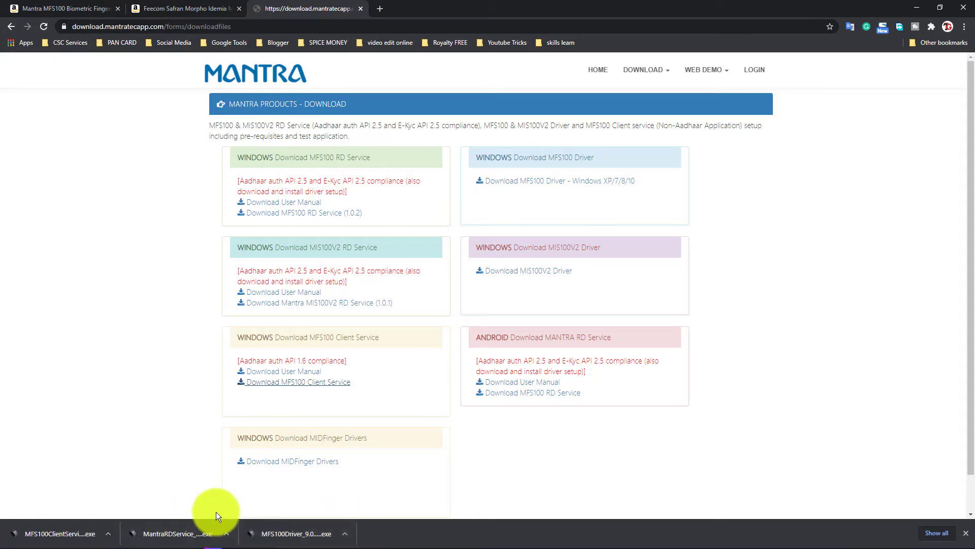
left_click(343, 531)
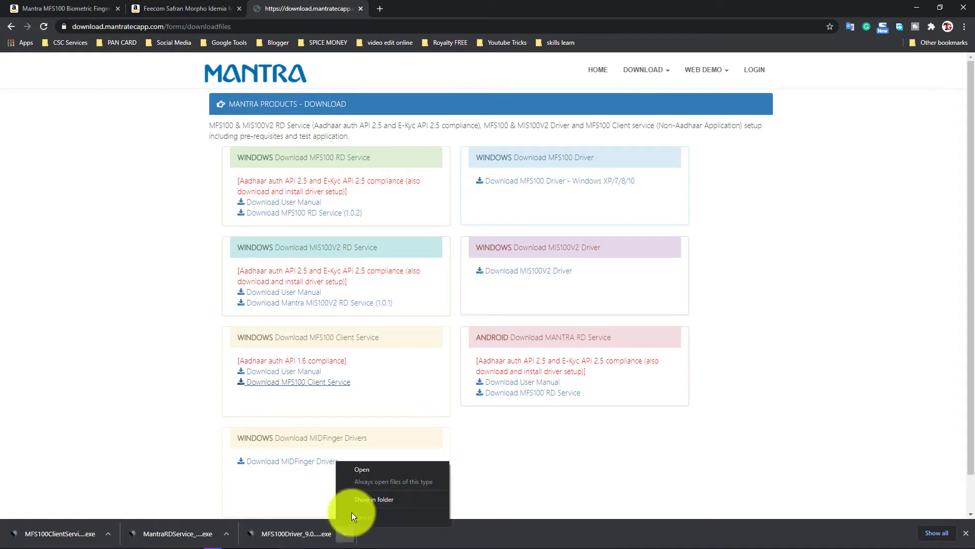
left_click(361, 499)
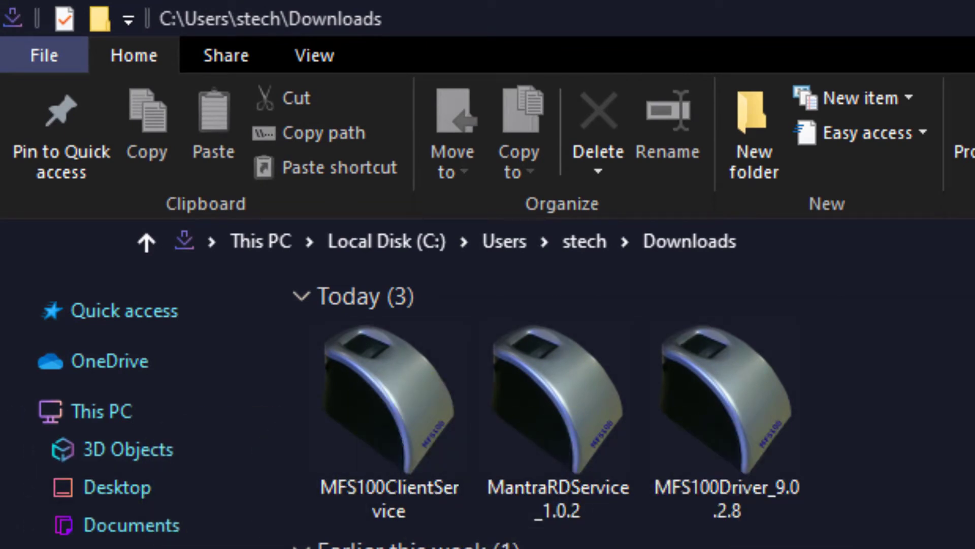
mouse_move(743, 441)
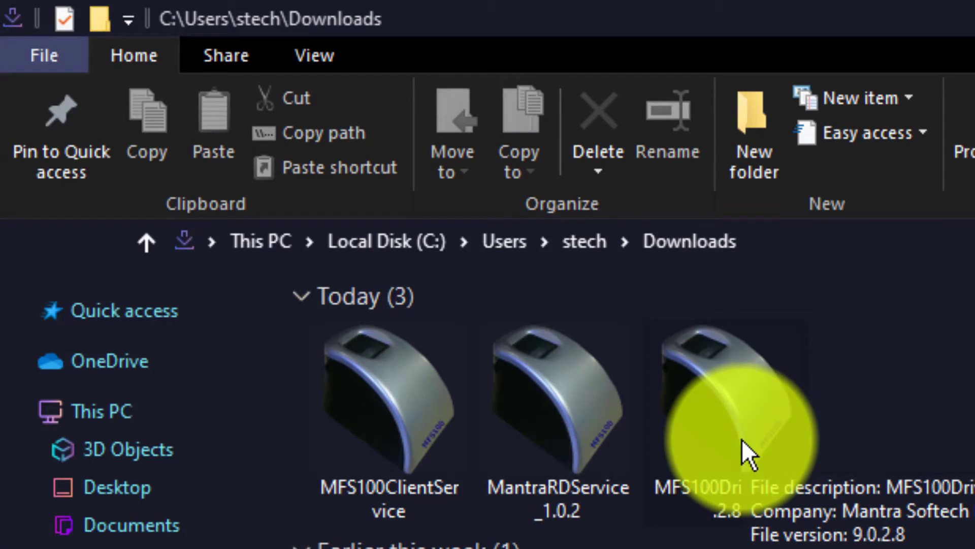
left_click(742, 439)
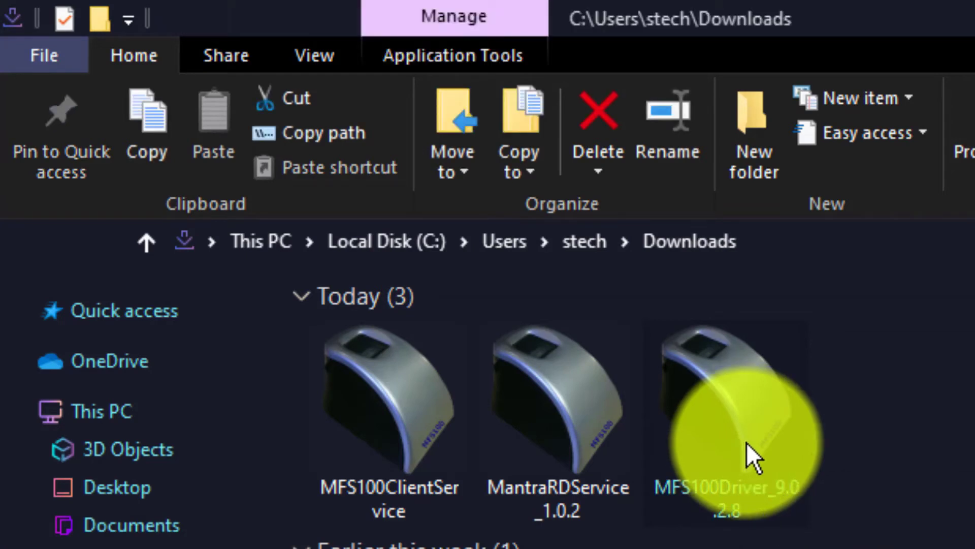
left_click(572, 449)
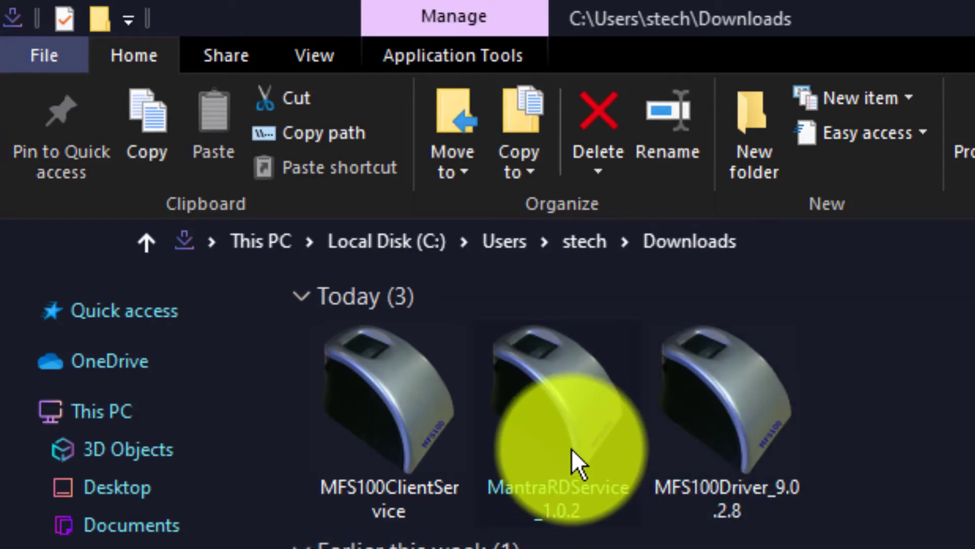
left_click(383, 414)
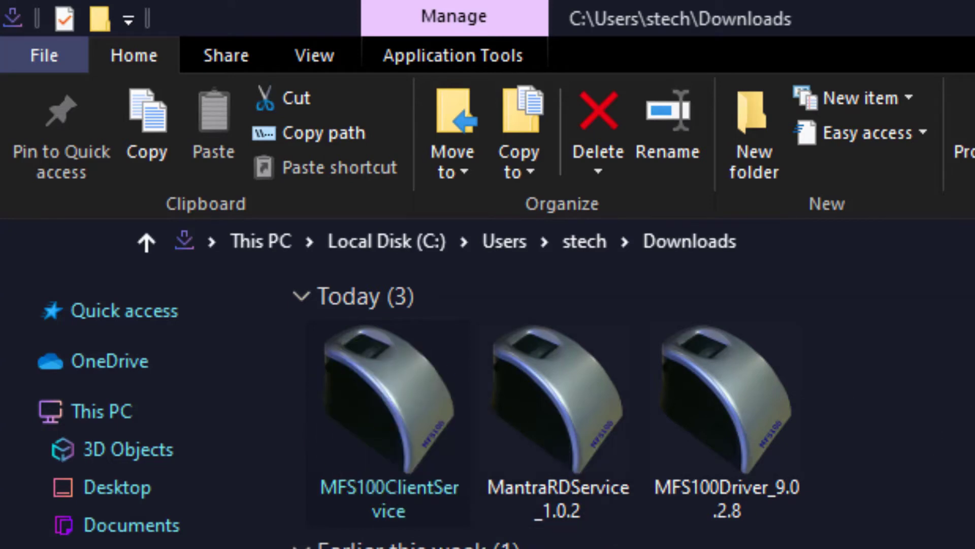
Run MFS100Driver_9.0.2.8 as administrator and complete its installation through the setup wizard.
left_click(739, 439)
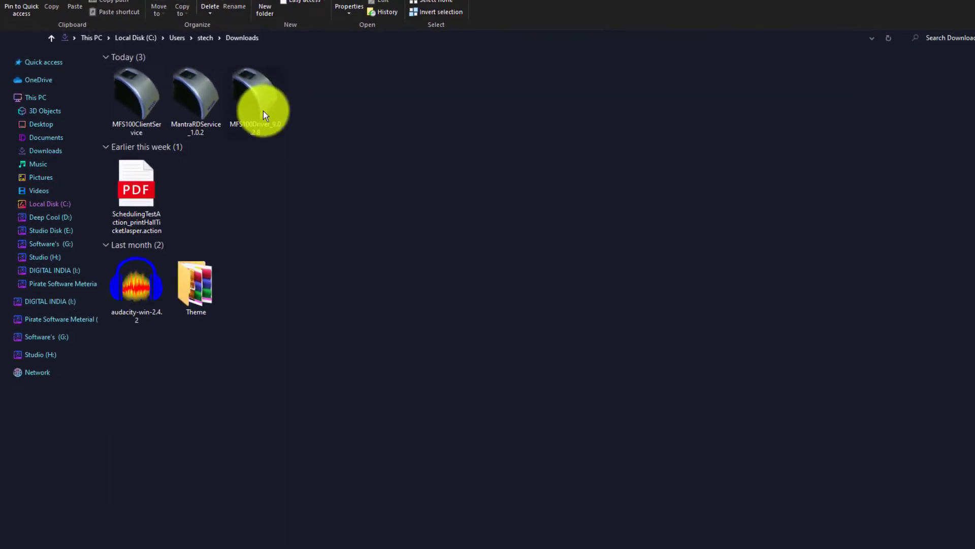
right_click(259, 109)
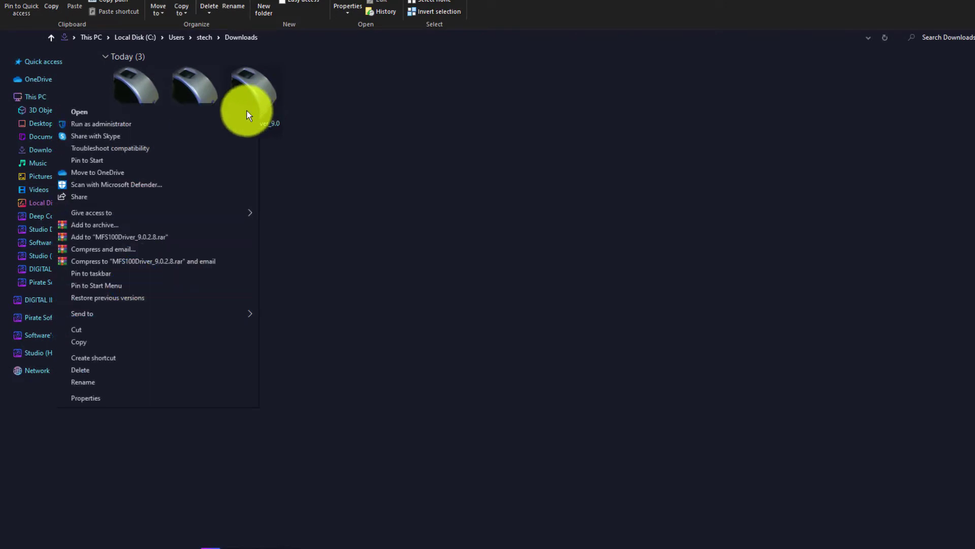
left_click(190, 129)
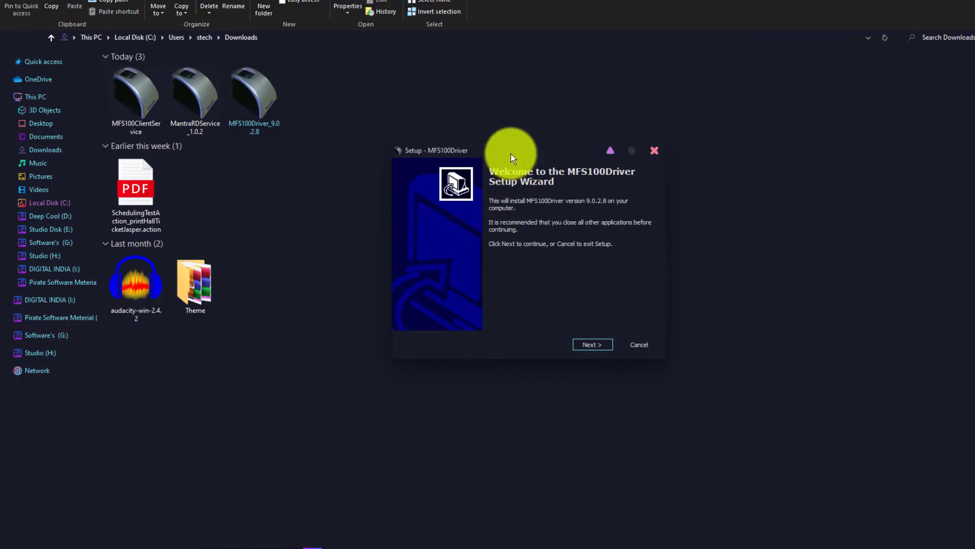
left_click_drag(512, 154, 444, 93)
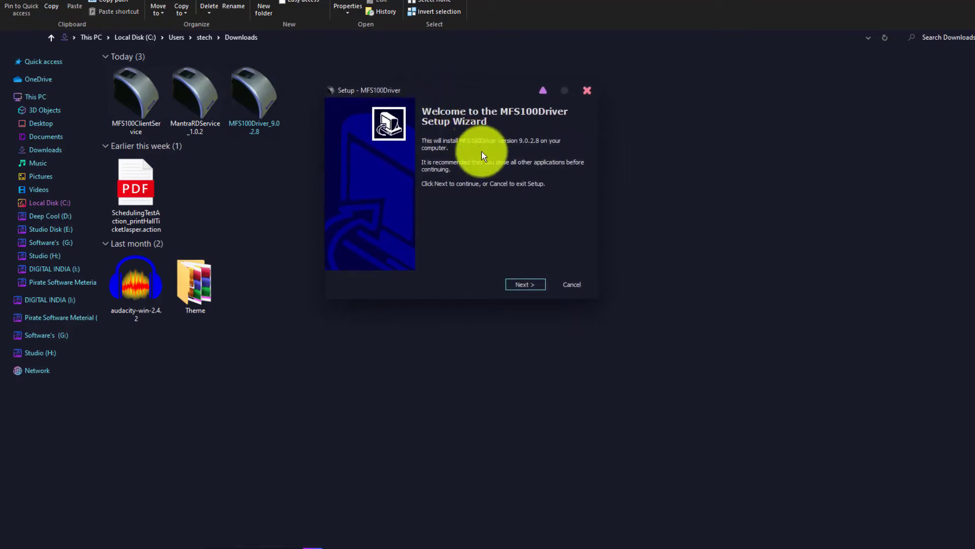
left_click(532, 285)
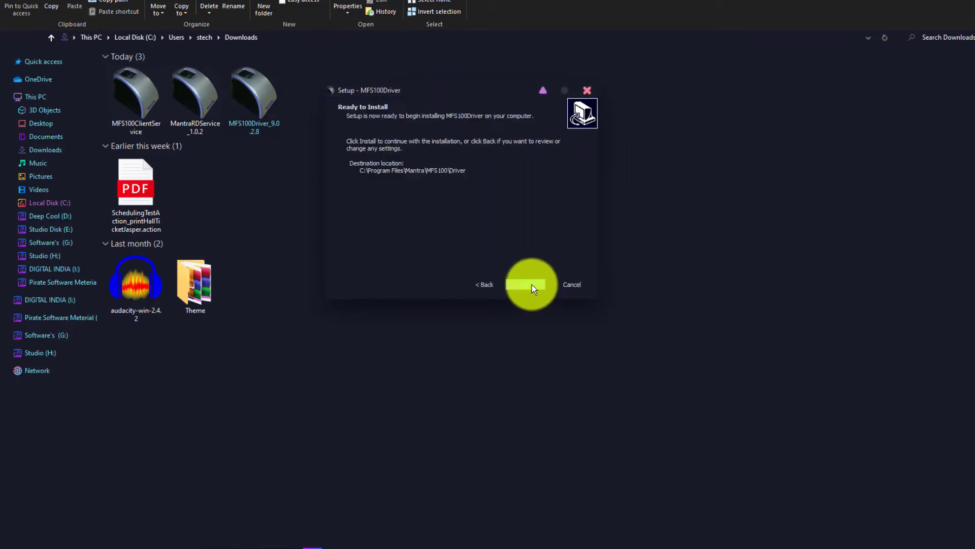
left_click(529, 287)
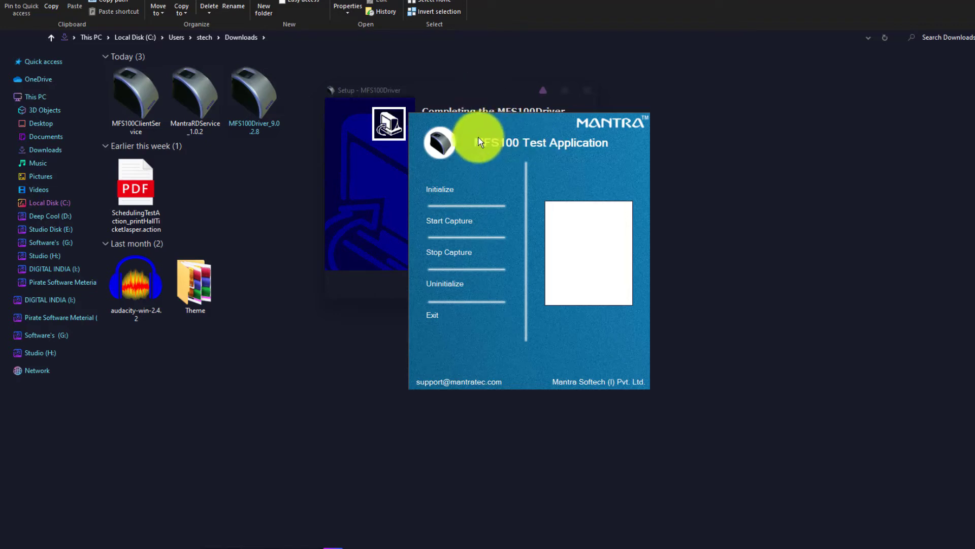
left_click(477, 99)
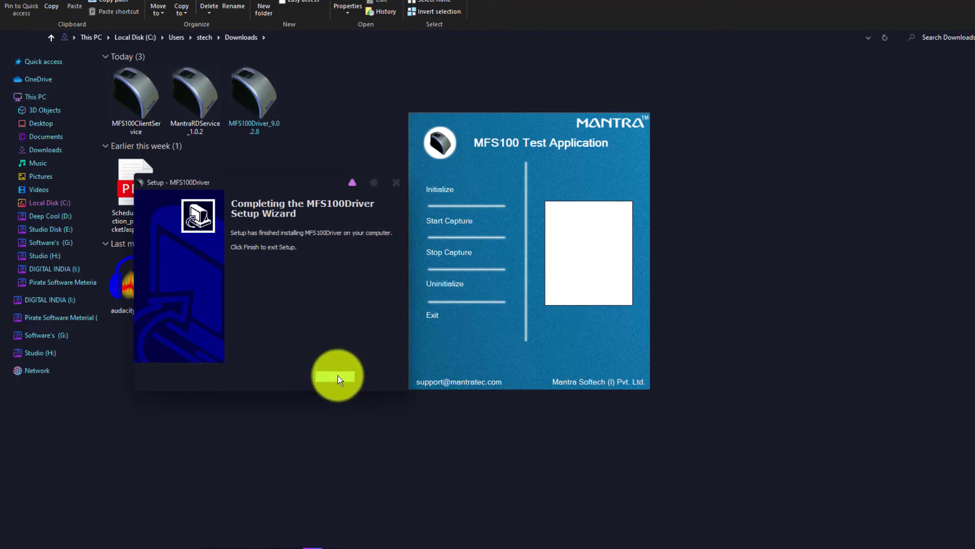
left_click(340, 376)
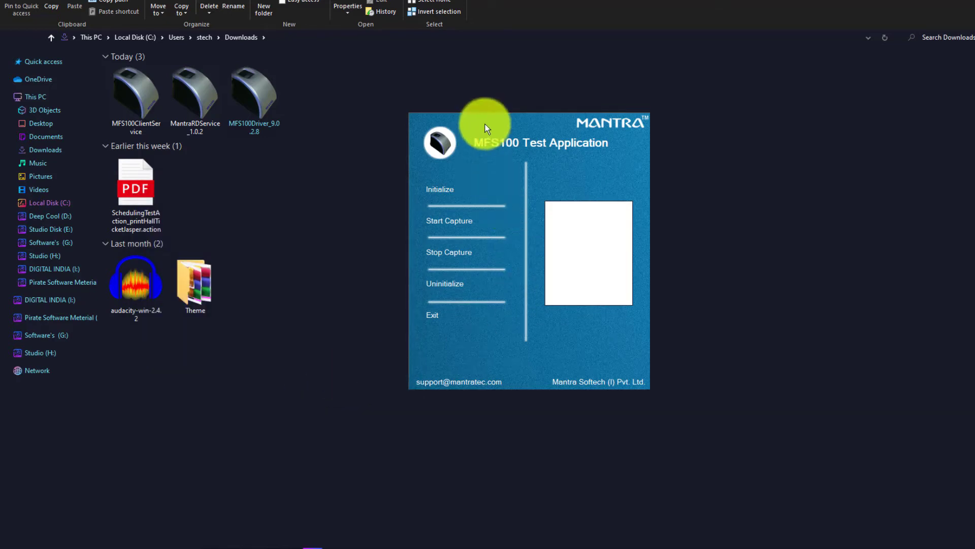
Run MantraRDService_1.0.2 as administrator and install it without creating a Start Menu folder.
left_click(444, 105)
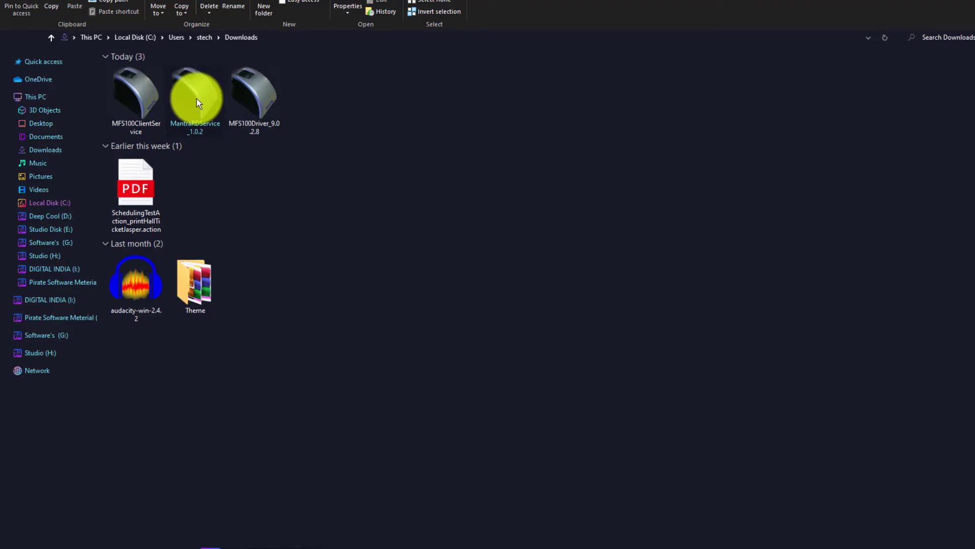
right_click(197, 99)
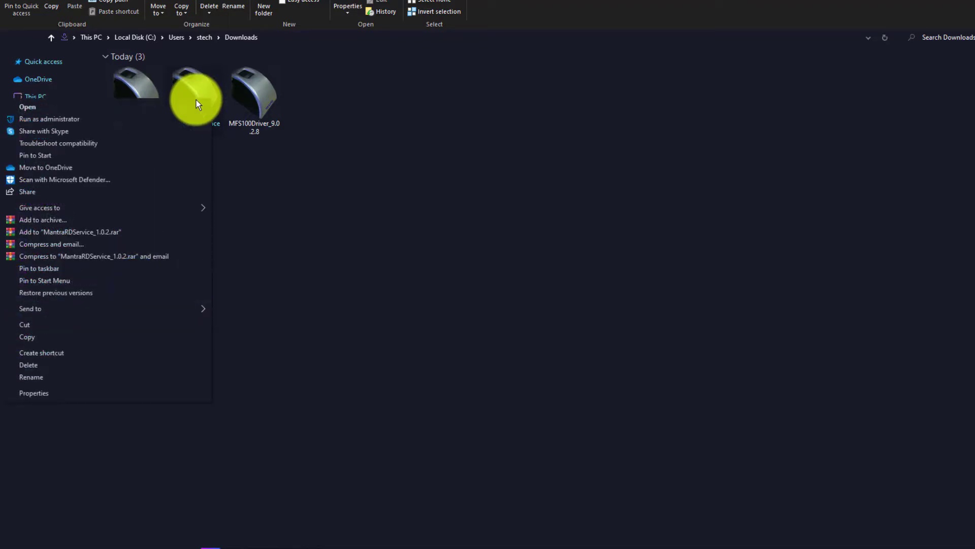
left_click(166, 118)
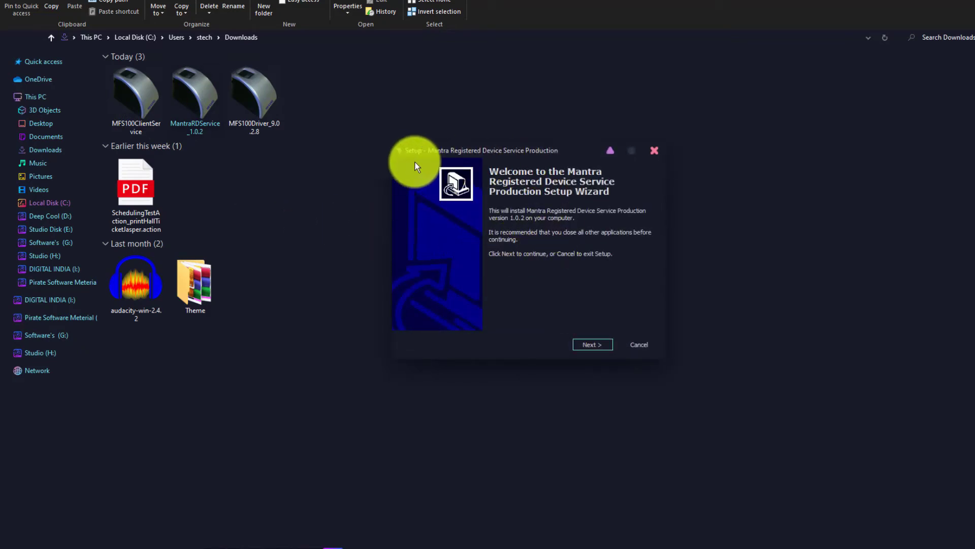
left_click_drag(541, 151, 513, 81)
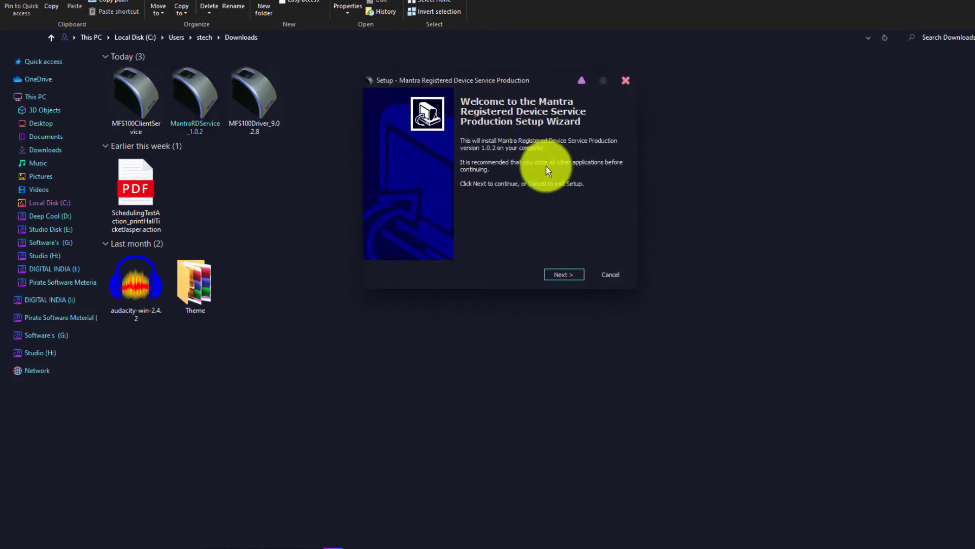
left_click(566, 274)
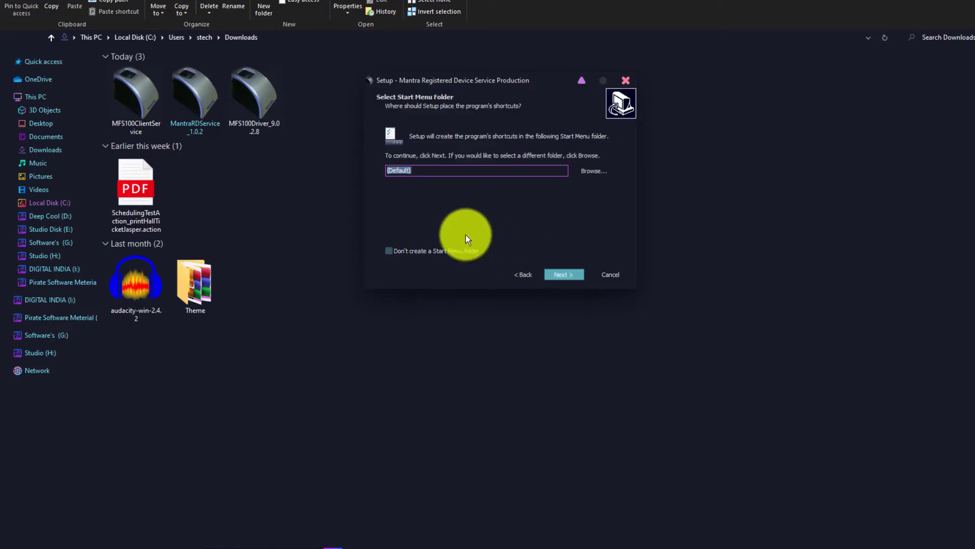
left_click(389, 251)
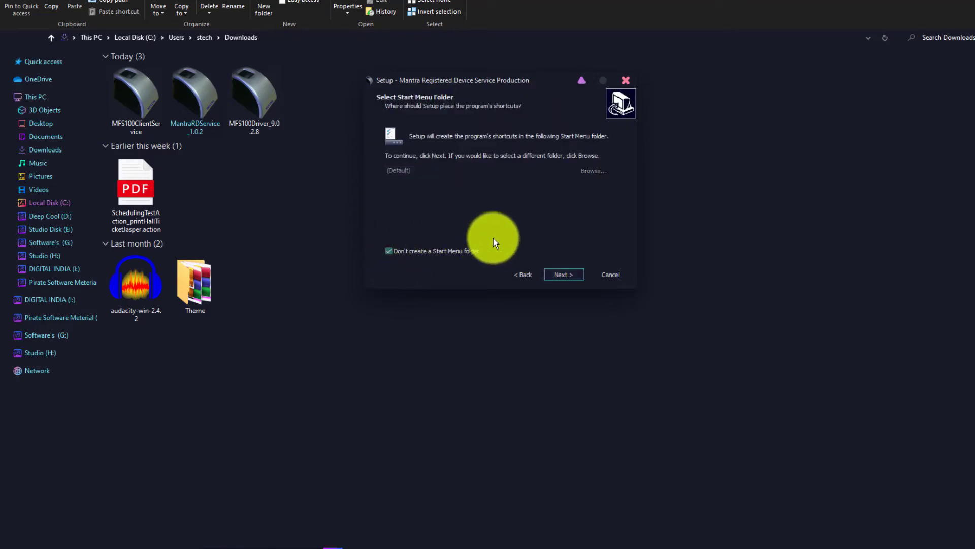
left_click(570, 277)
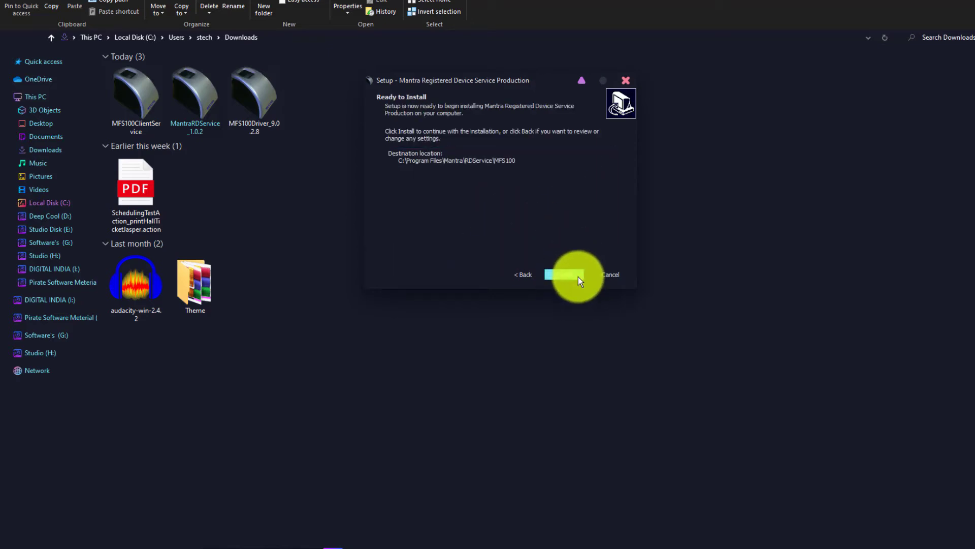
left_click(578, 277)
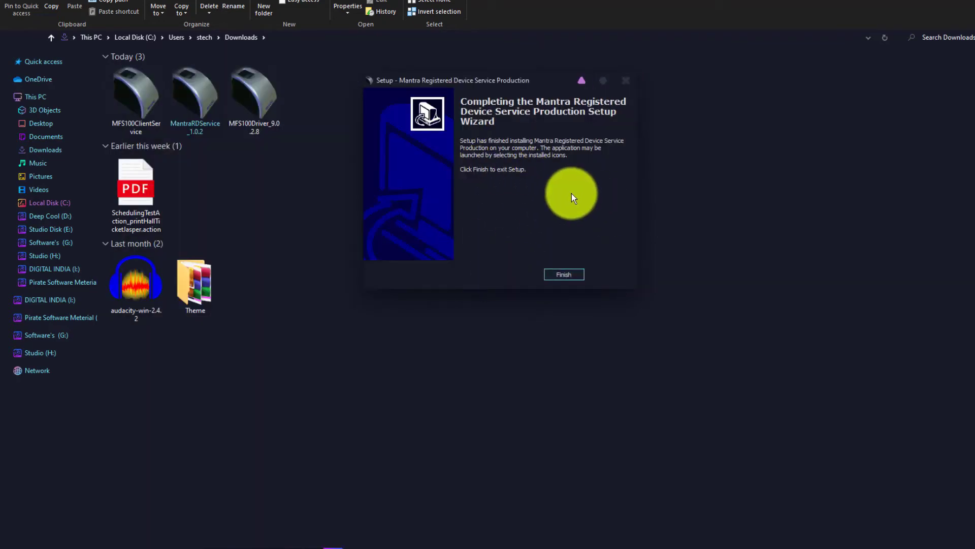
left_click(571, 273)
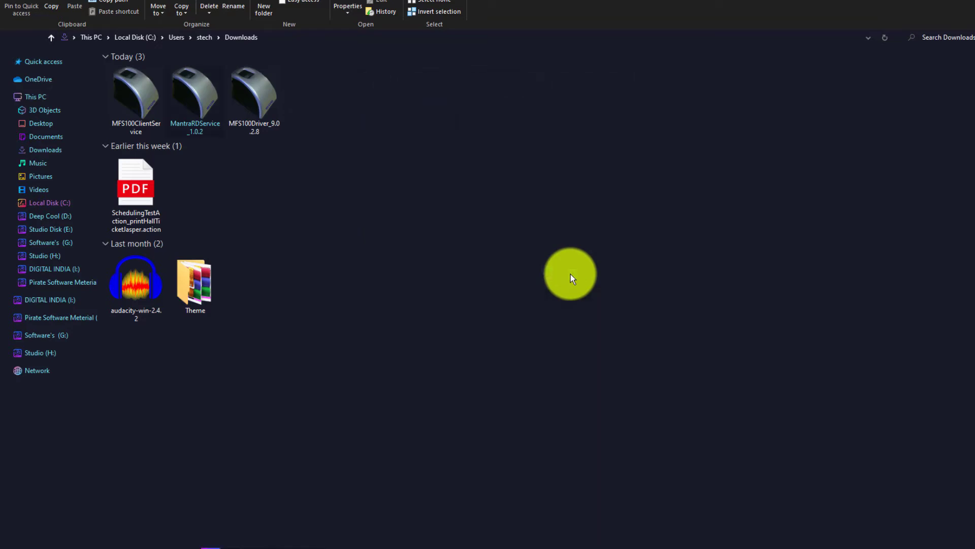
Run MFS100ClientService as administrator and start its installation.
left_click(139, 99)
right_click(139, 97)
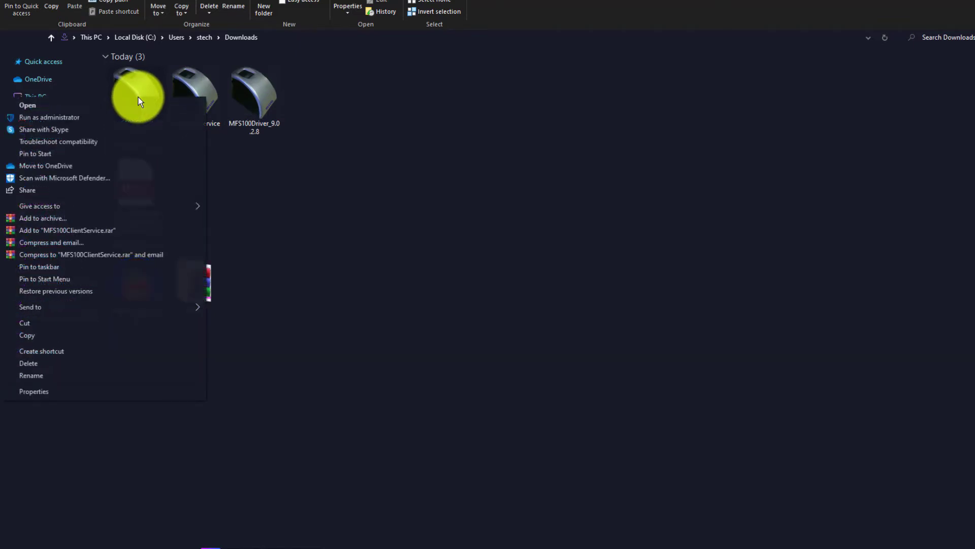
left_click(120, 117)
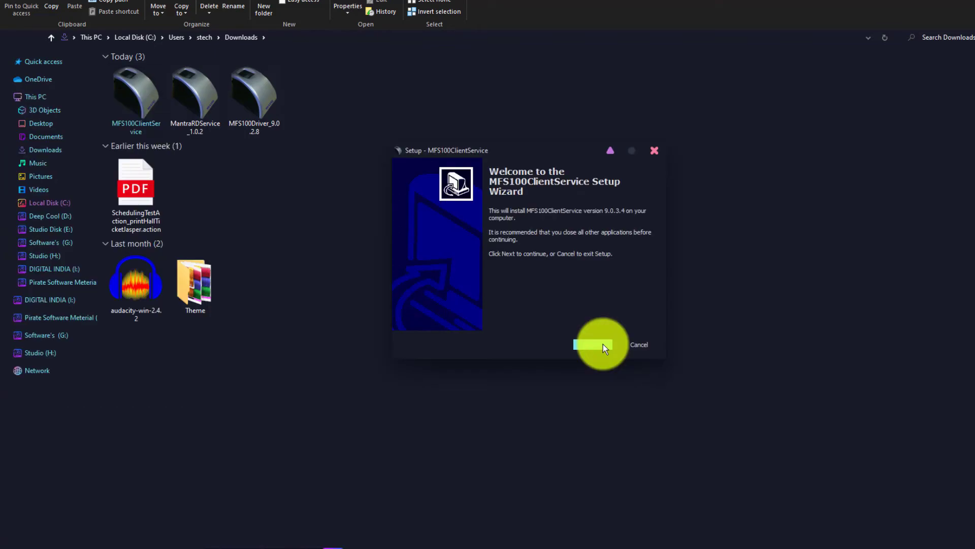
left_click(602, 343)
left_click(602, 343)
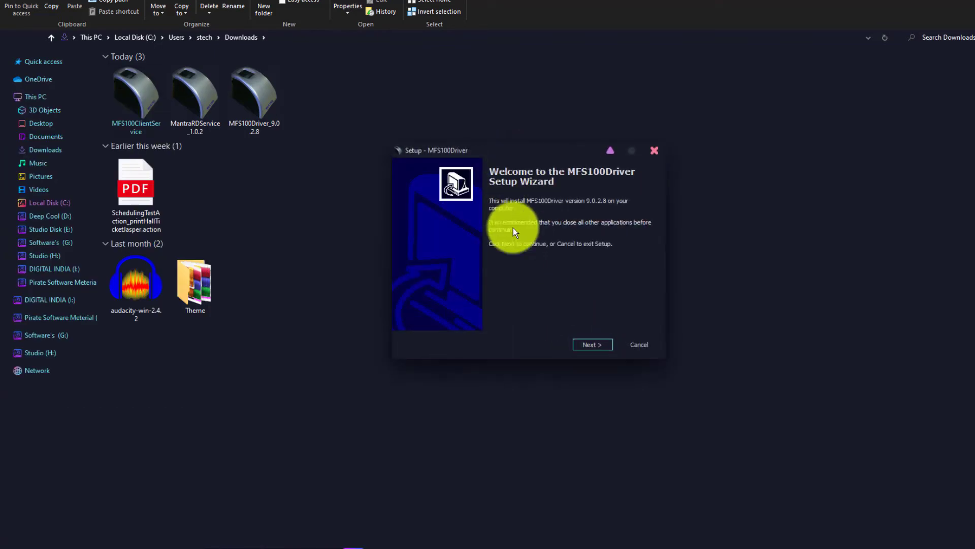
Proceed with the bundled MFS100Driver setup, letting it automatically close the applications that use its files.
left_click(598, 343)
left_click(598, 344)
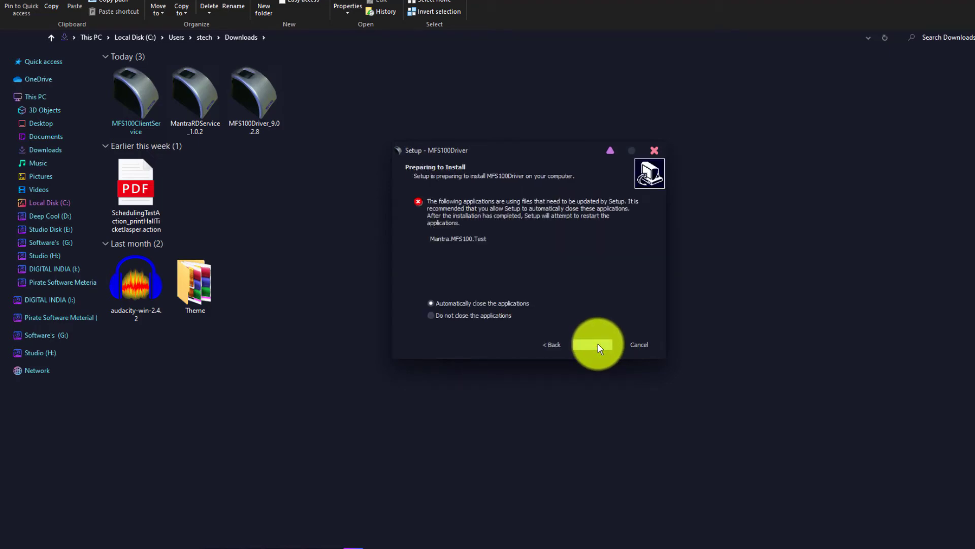
left_click(504, 312)
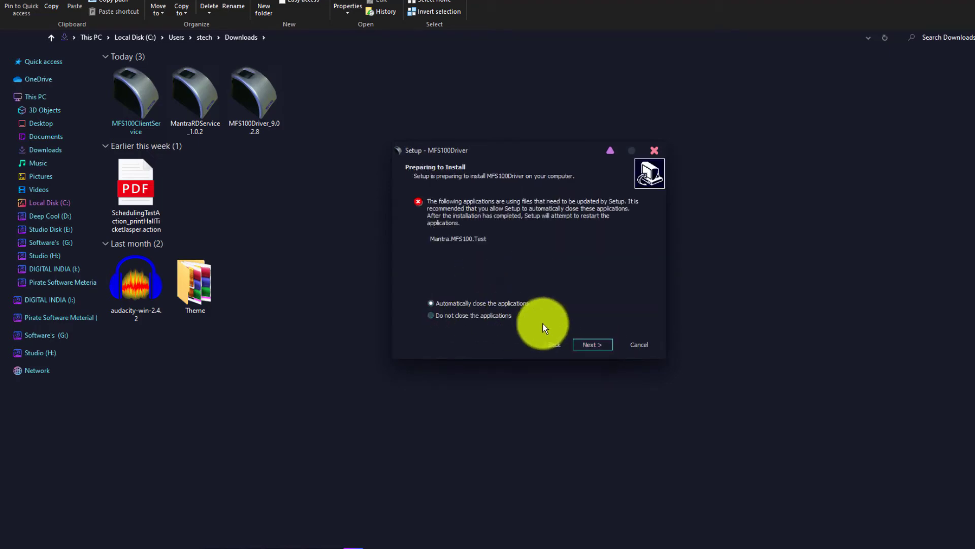
left_click(593, 345)
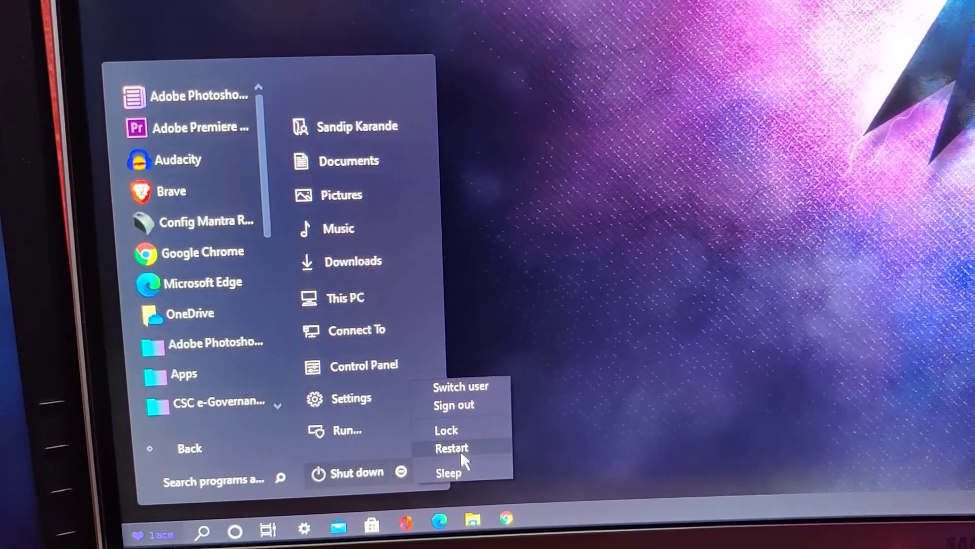
Restart the computer, proceeding despite the pending OneDrive uploads.
left_click(460, 451)
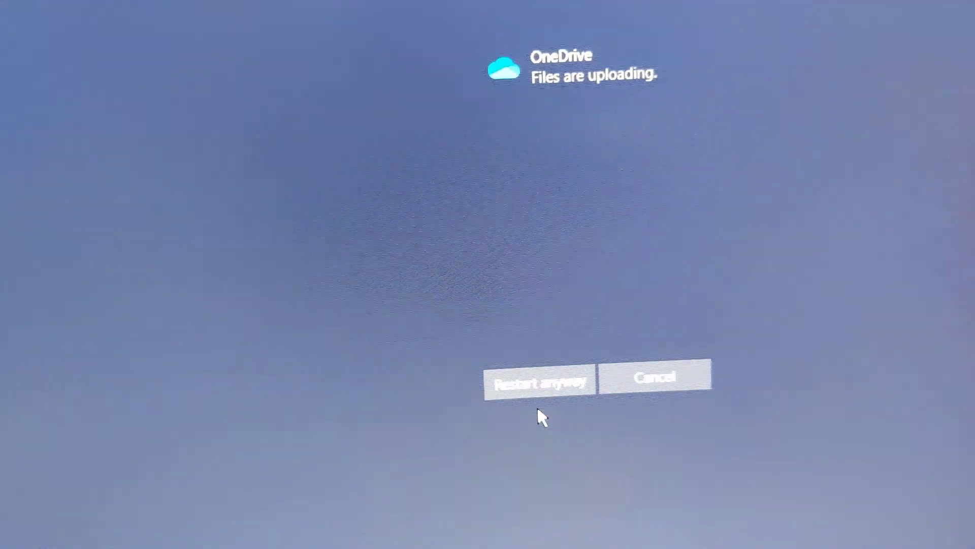
left_click(537, 395)
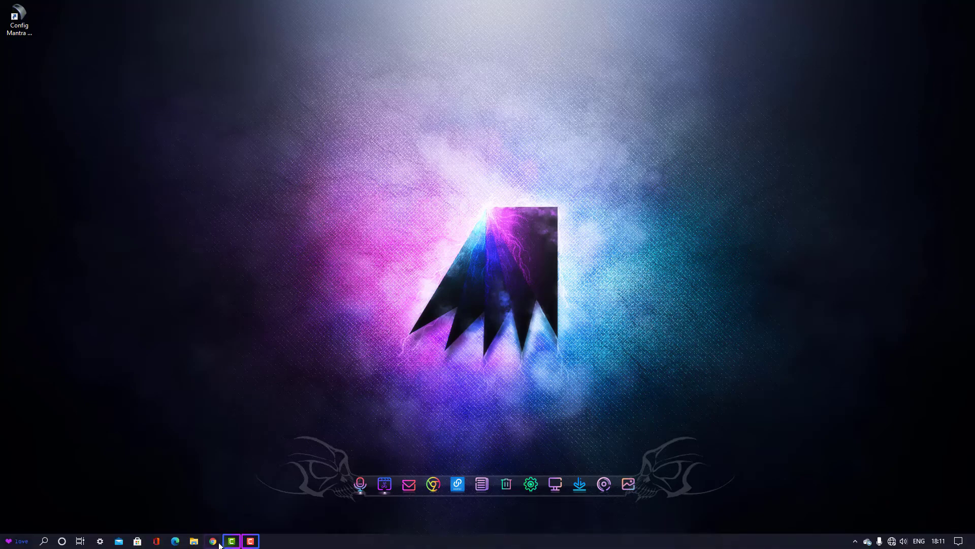
Open the folder C:\Program Files\Mantra\MFS100\Driver\MFS100Test in File Explorer.
left_click(194, 545)
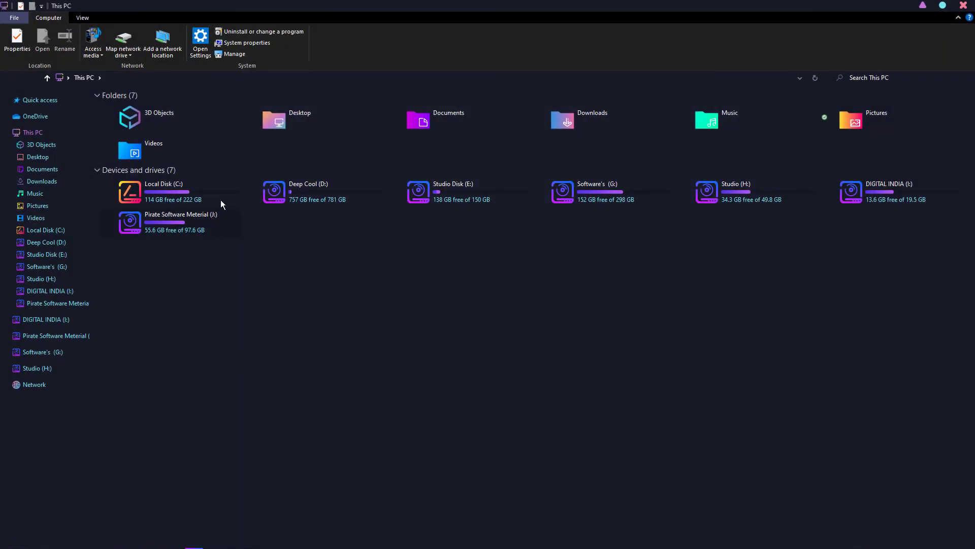
double_click(179, 194)
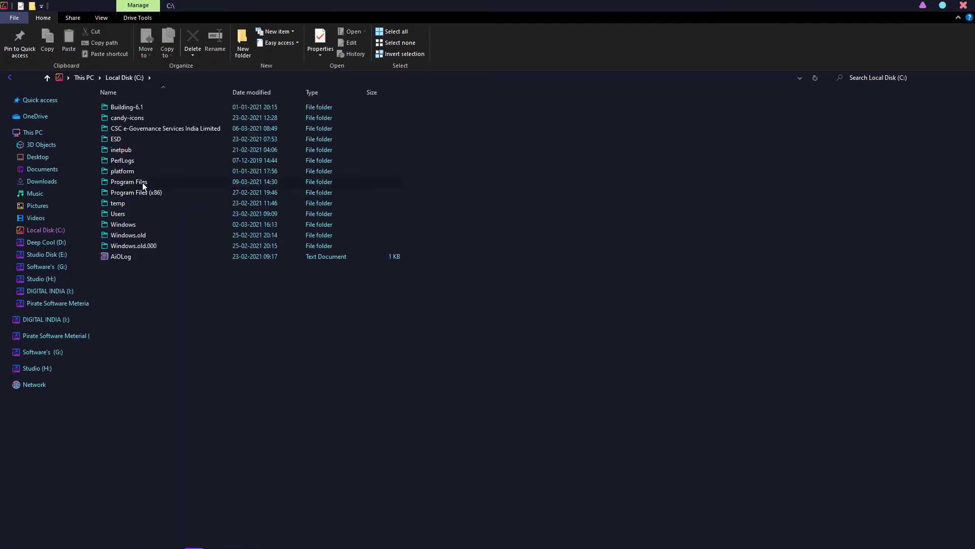
double_click(150, 182)
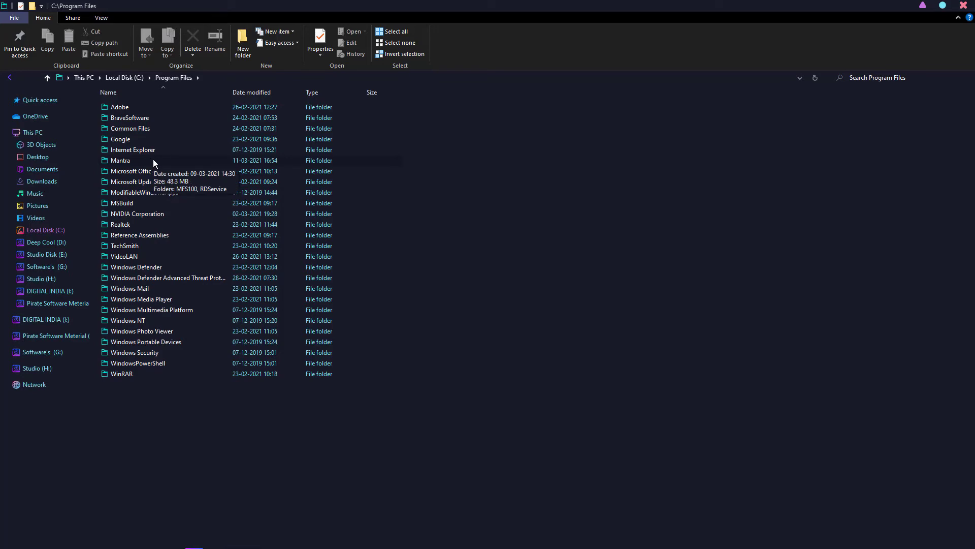
double_click(154, 161)
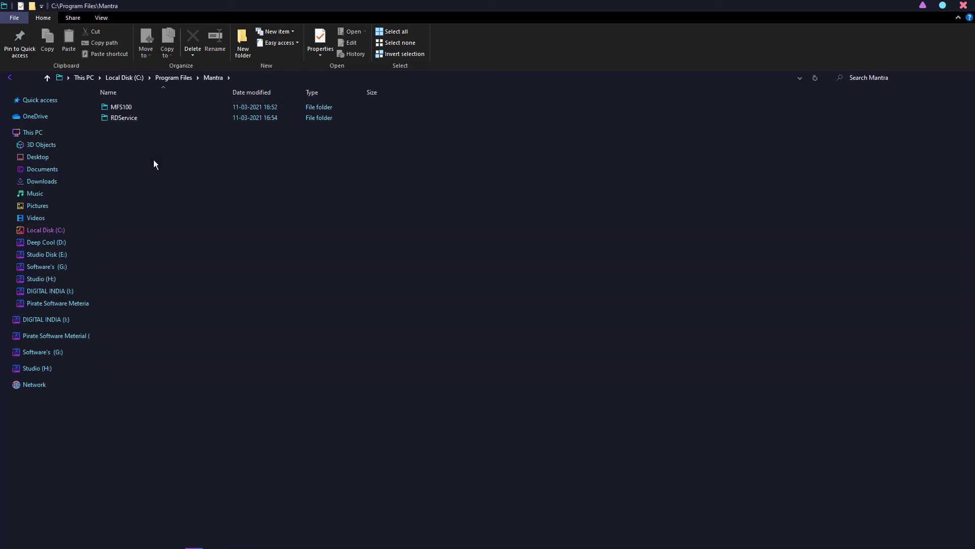
double_click(139, 106)
double_click(139, 106)
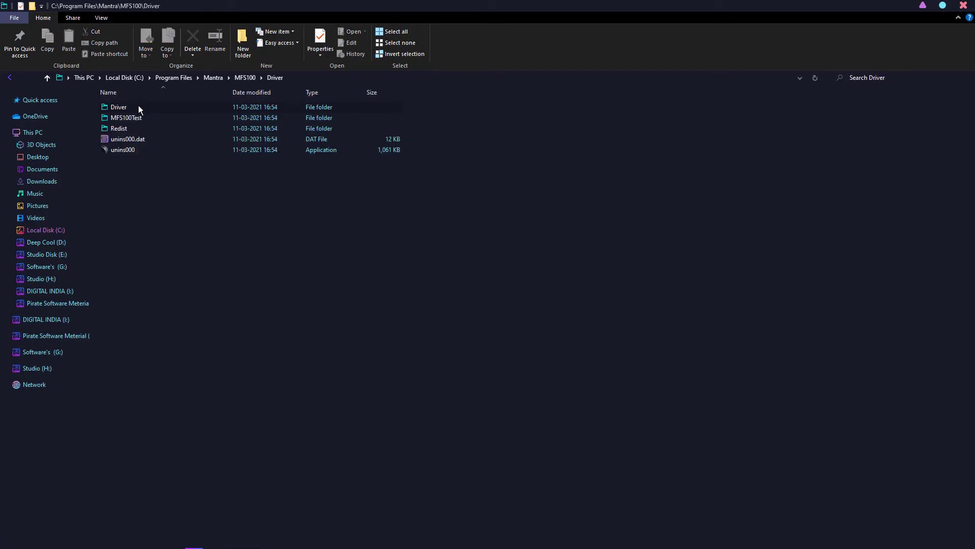
mouse_move(130, 118)
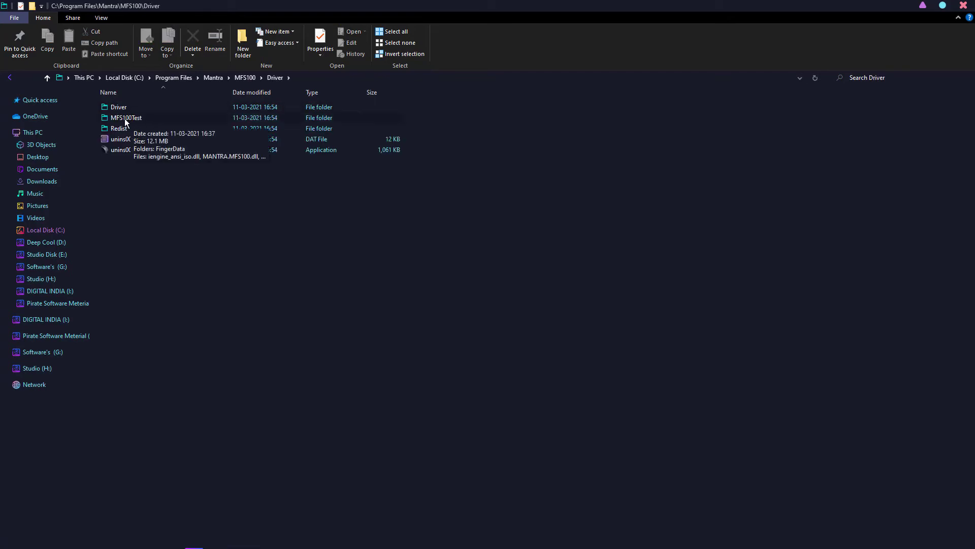
double_click(173, 118)
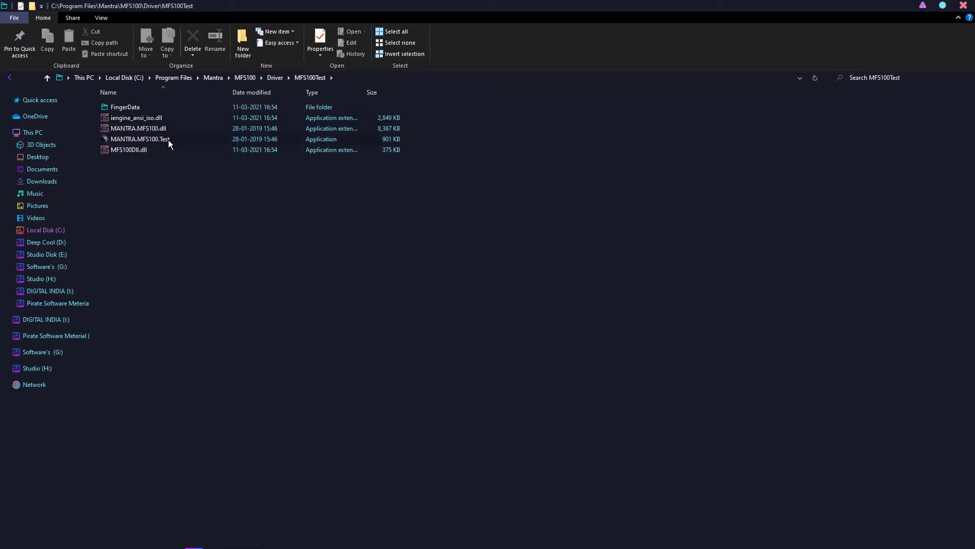
Run the MANTRA.MFS100.Test application as administrator.
right_click(177, 140)
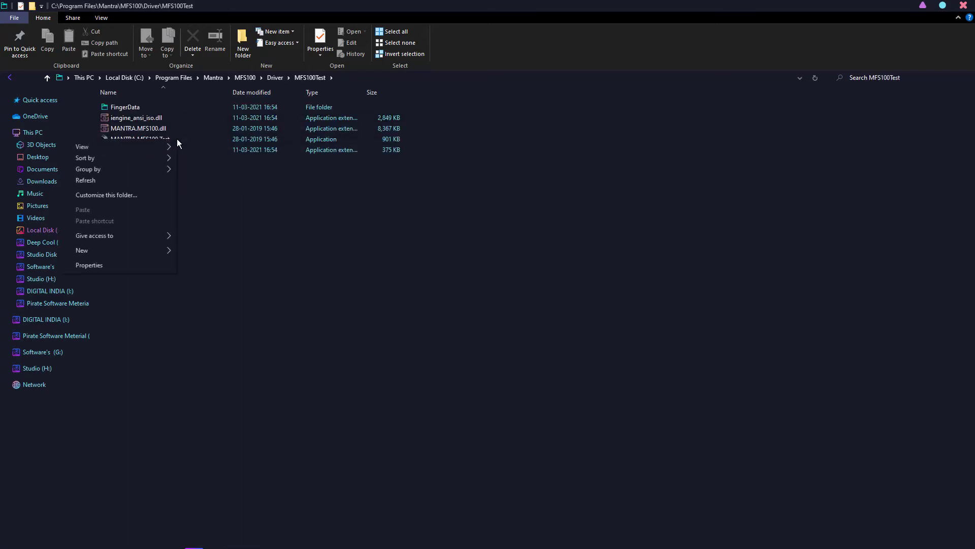
right_click(186, 139)
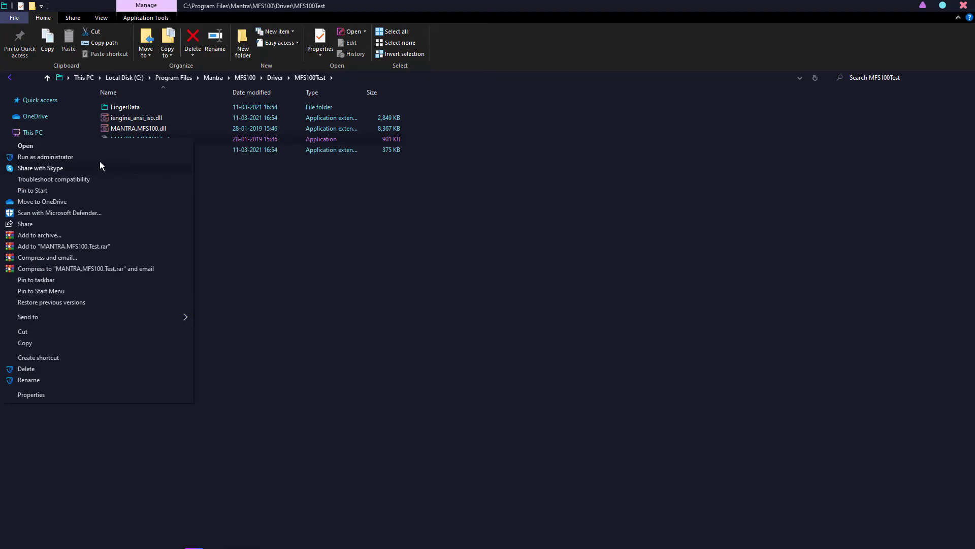
left_click(100, 157)
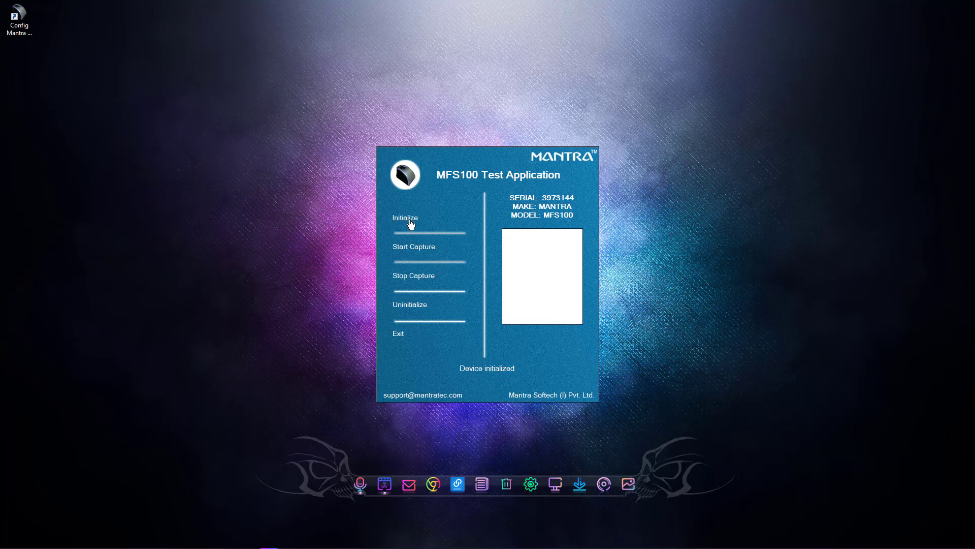
Capture a test fingerprint with the MFS100 Test Application, dismiss the capture message and exit the application.
left_click(423, 252)
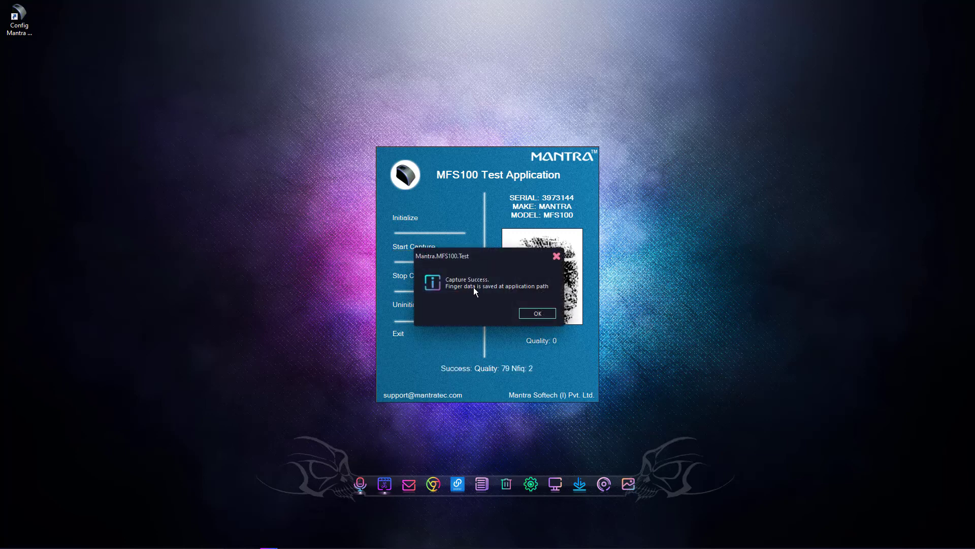
left_click(544, 314)
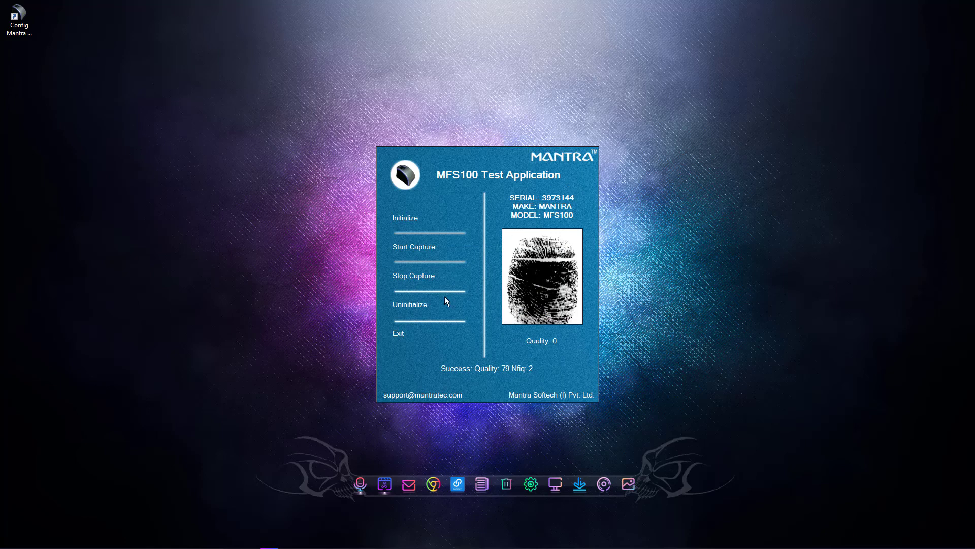
left_click(399, 333)
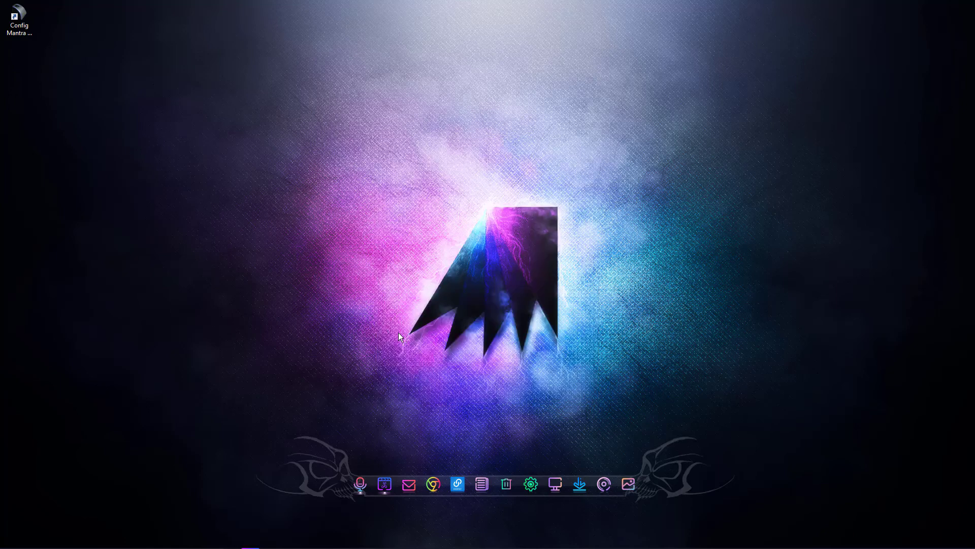
right_click(362, 215)
left_click(316, 242)
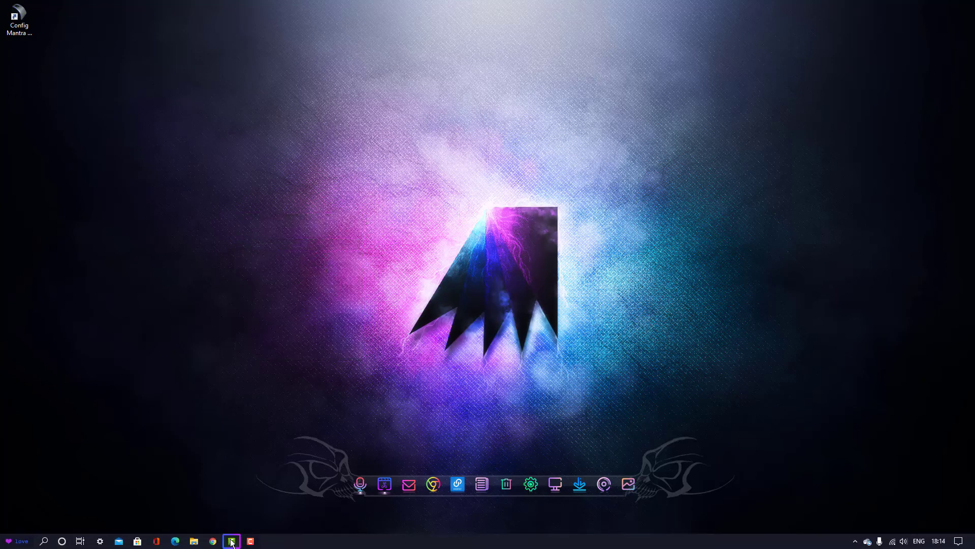
Switch to Google Chrome and open the chrome://flags page.
left_click(213, 541)
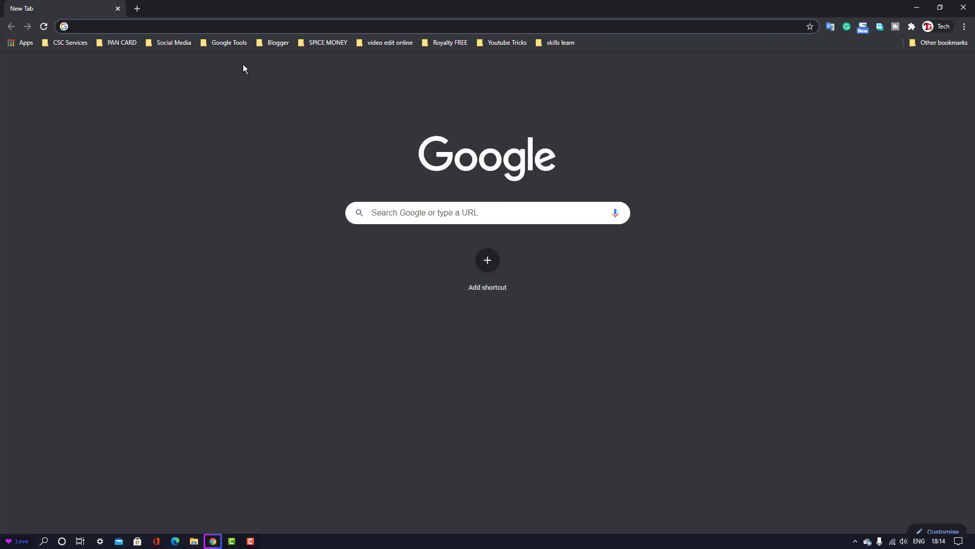
type("chro")
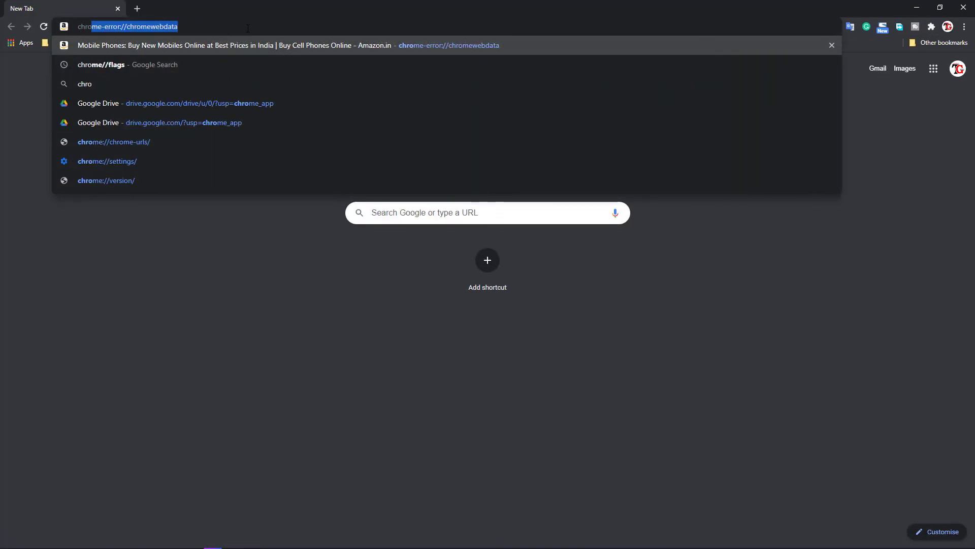
type("me")
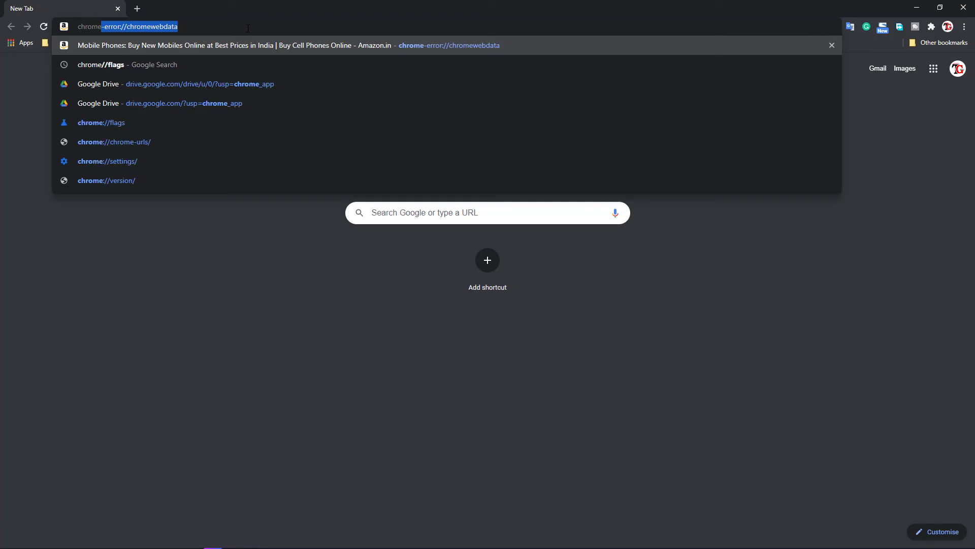
type(":")
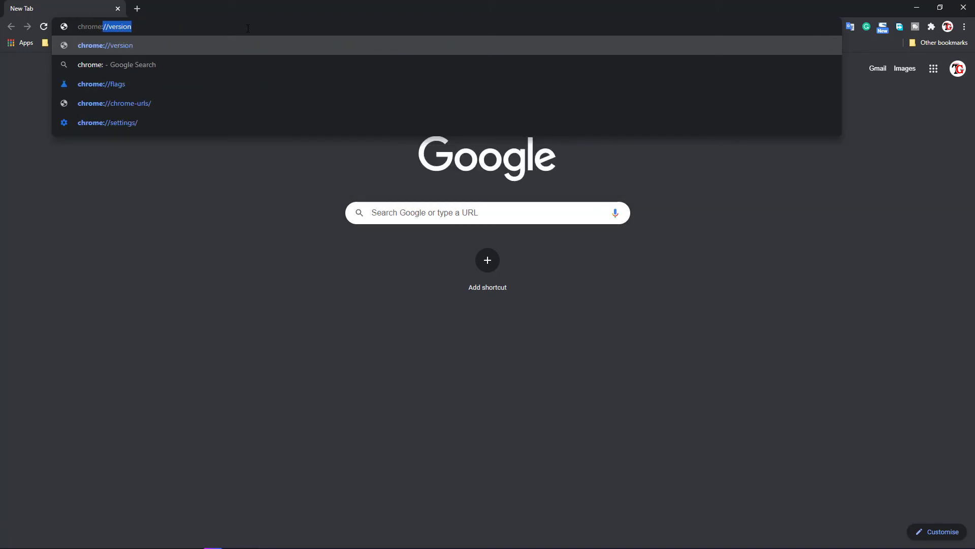
key("Down")
key("Down")
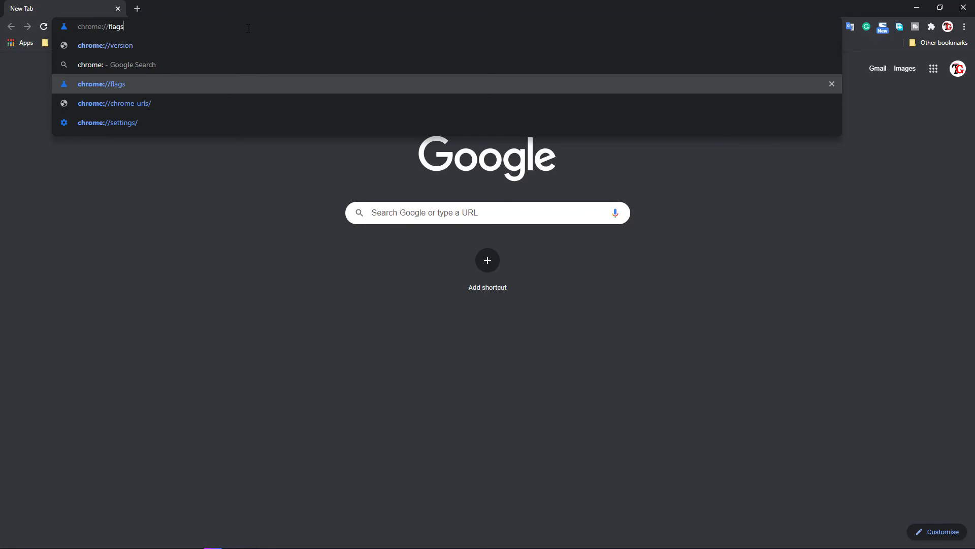
key("Return")
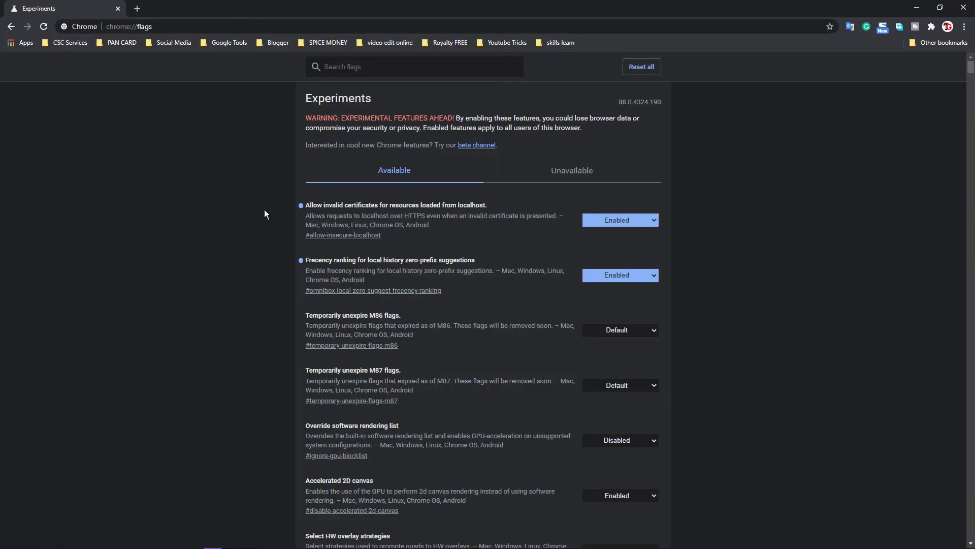
Search the flags for "local" and set "Allow invalid certificates for resources loaded from localhost" to Enabled.
left_click(345, 69)
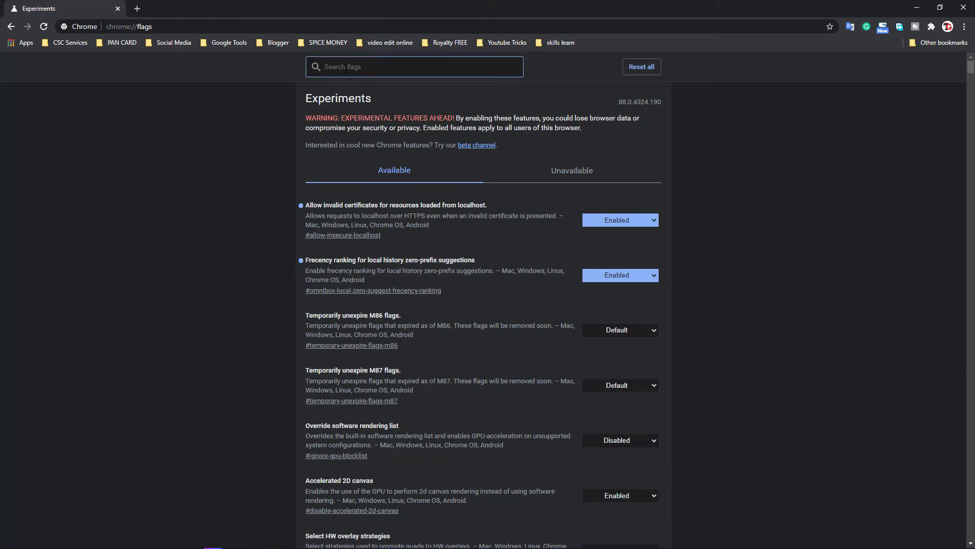
type("local")
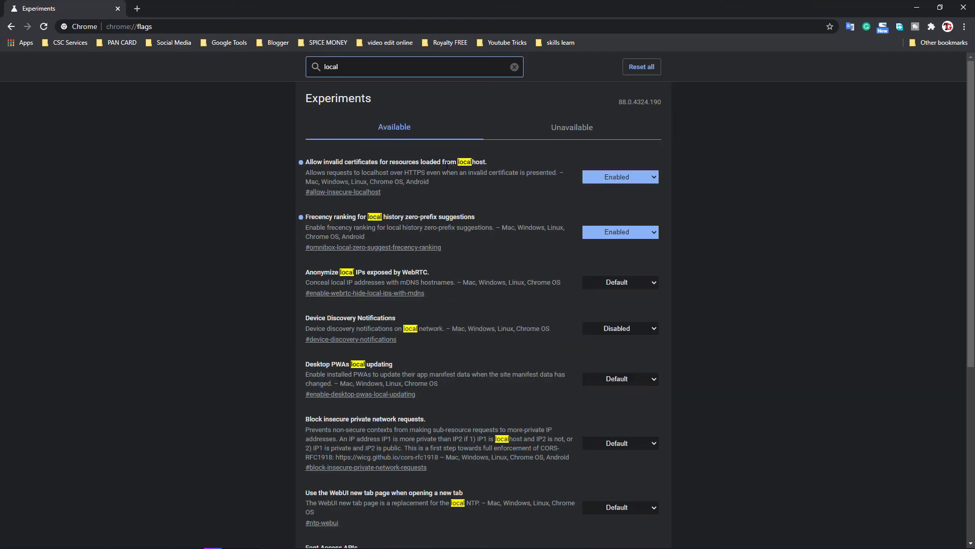
left_click(609, 178)
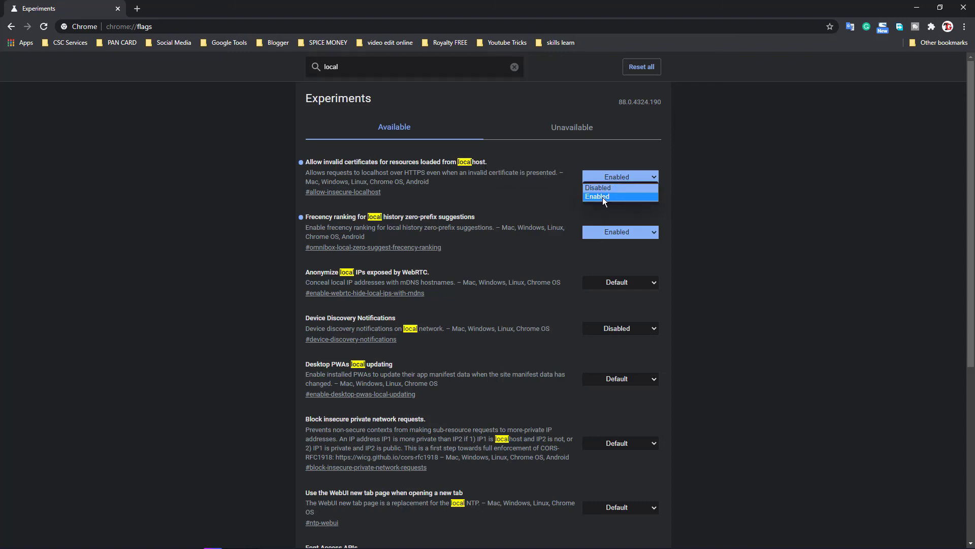
left_click(603, 197)
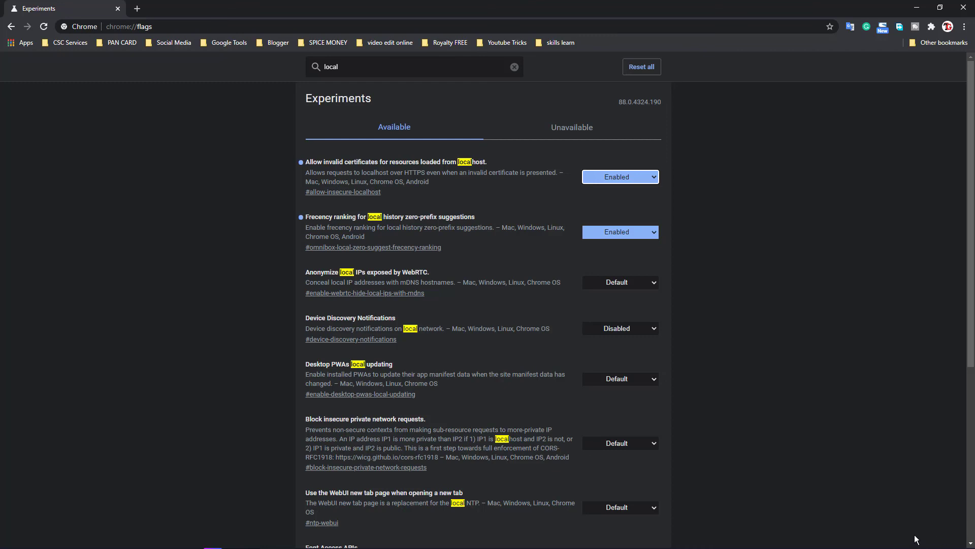
left_click(633, 313)
Open a new browser tab.
left_click(136, 8)
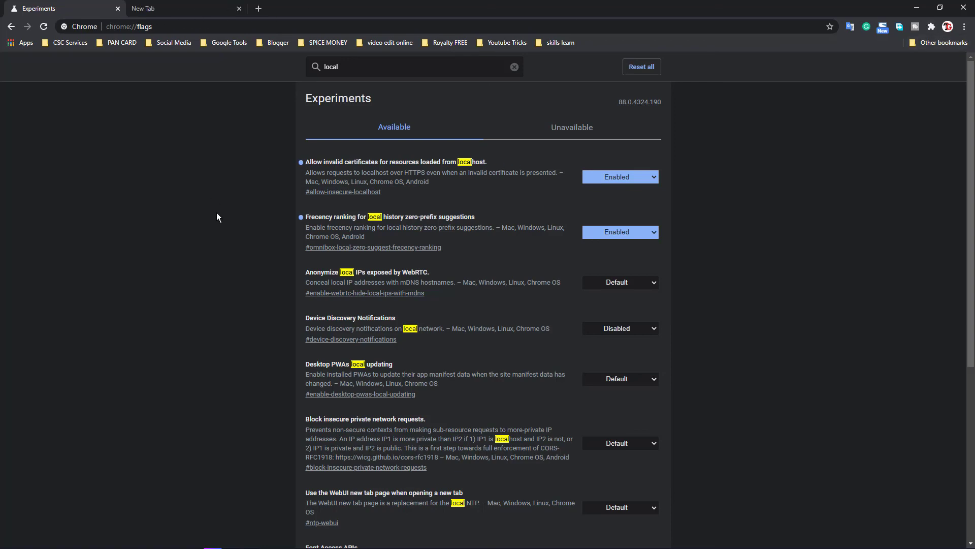